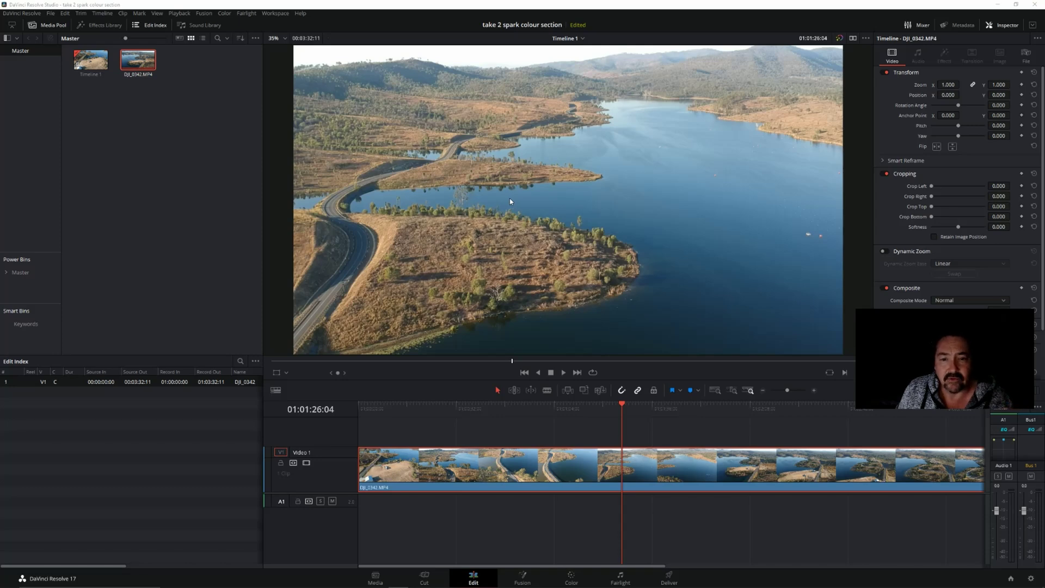
# On the Color page, move node 01 lower right and add a shadow point to the custom curve
pyautogui.click(572, 578)
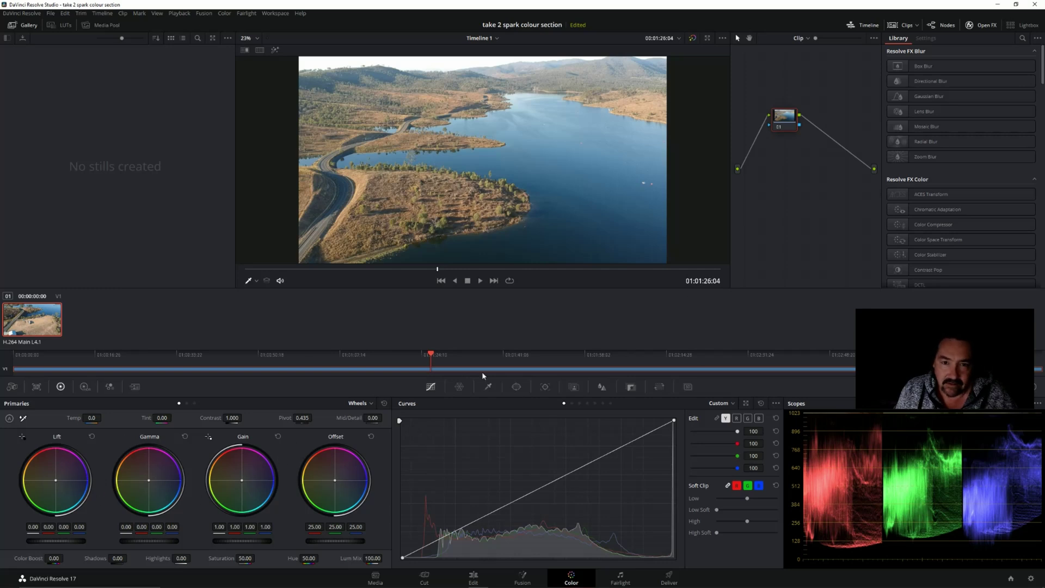
pyautogui.moveTo(785, 121); pyautogui.dragTo(843, 162)
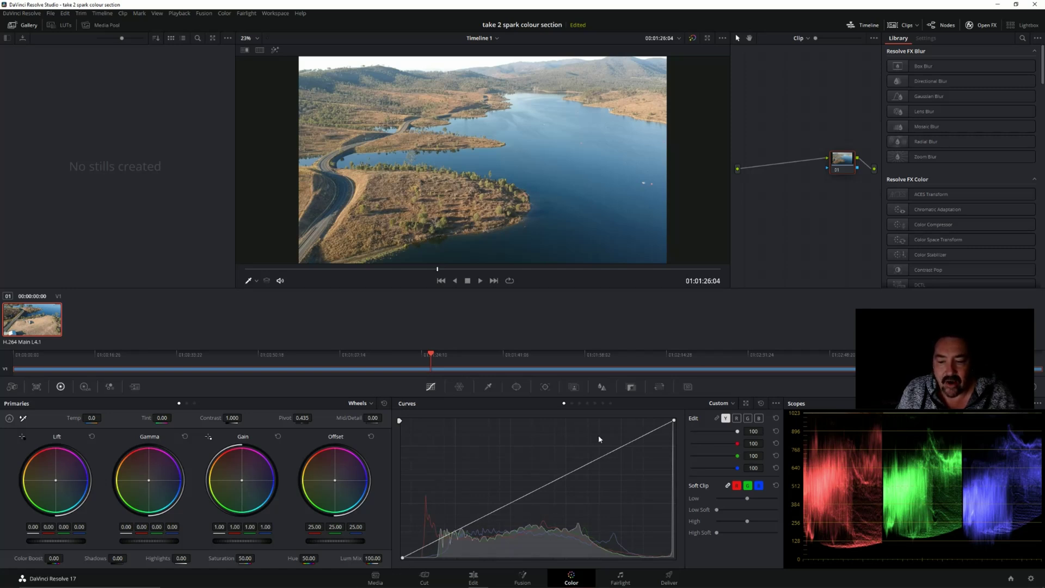
pyautogui.click(447, 534)
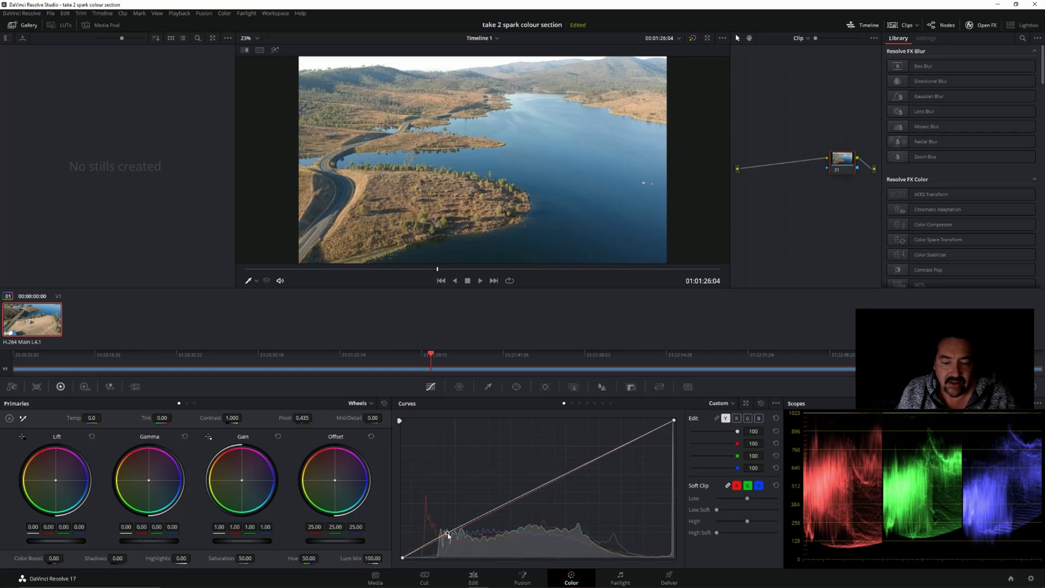
pyautogui.click(641, 436)
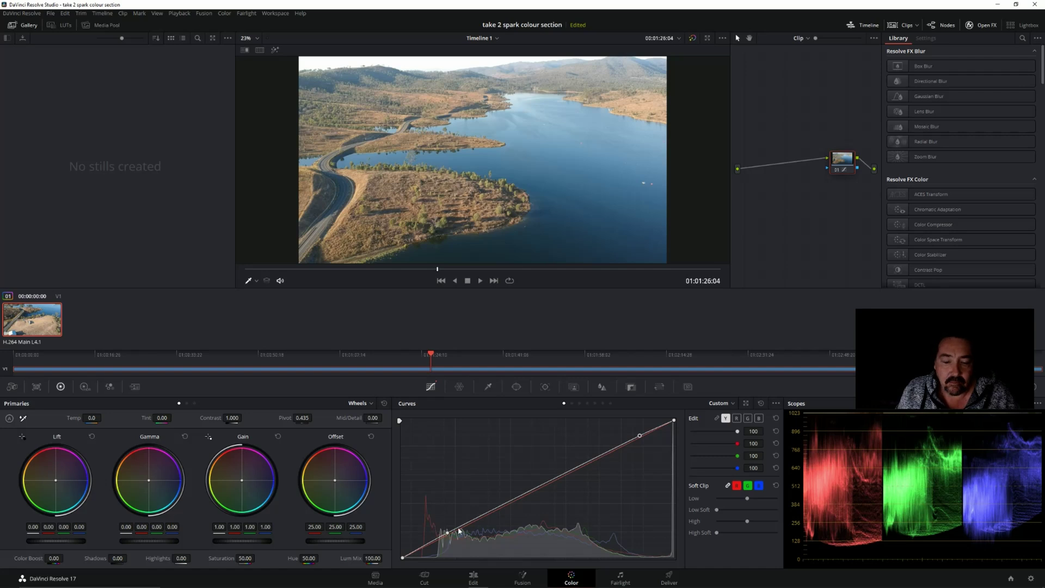
pyautogui.moveTo(510, 503); pyautogui.dragTo(512, 498)
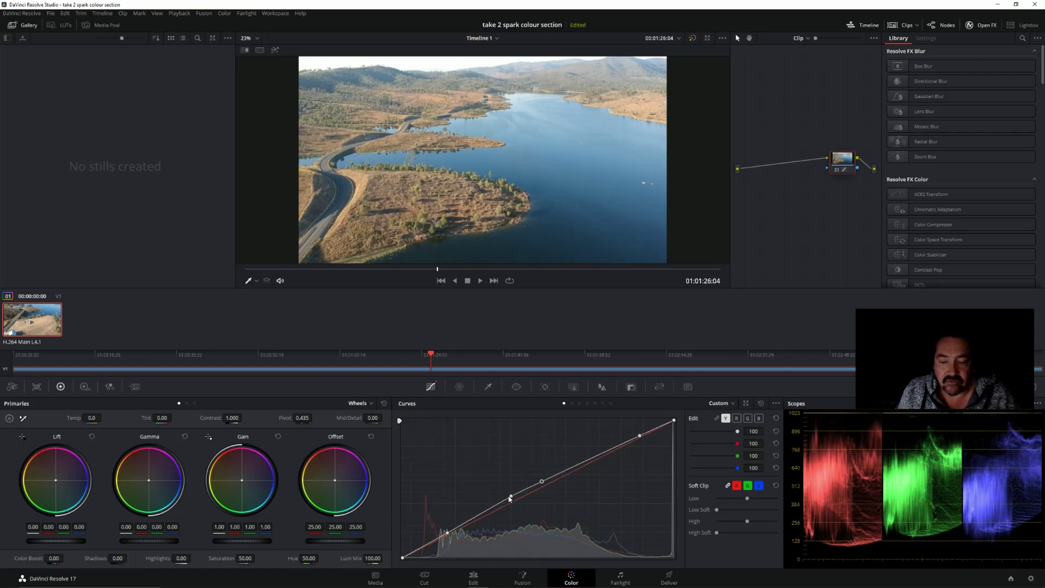
pyautogui.rightClick(512, 500)
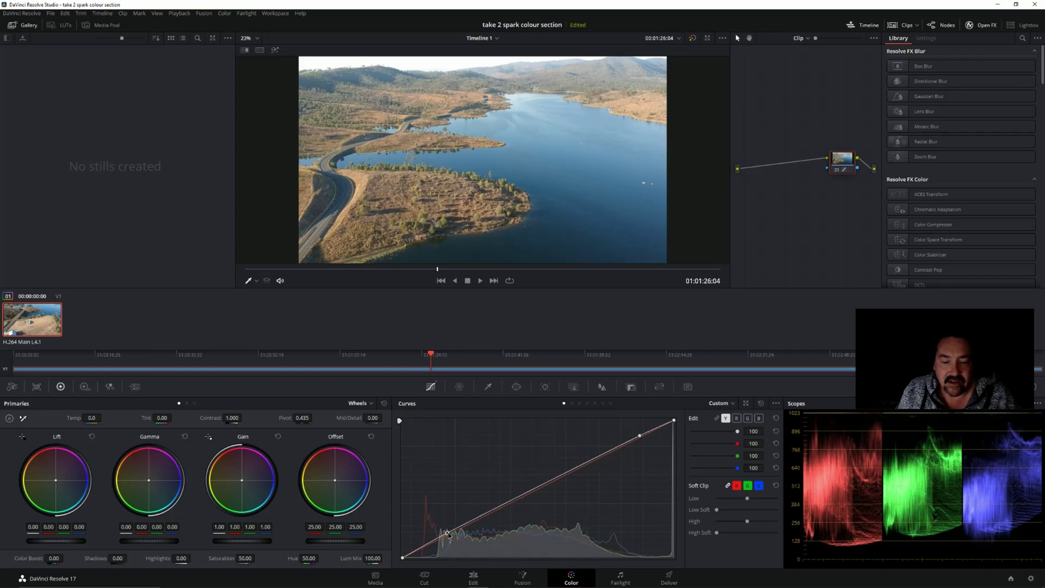
pyautogui.moveTo(447, 536)
pyautogui.mouseDown()
pyautogui.moveTo(434, 520)
pyautogui.moveTo(453, 535)
pyautogui.mouseUp()
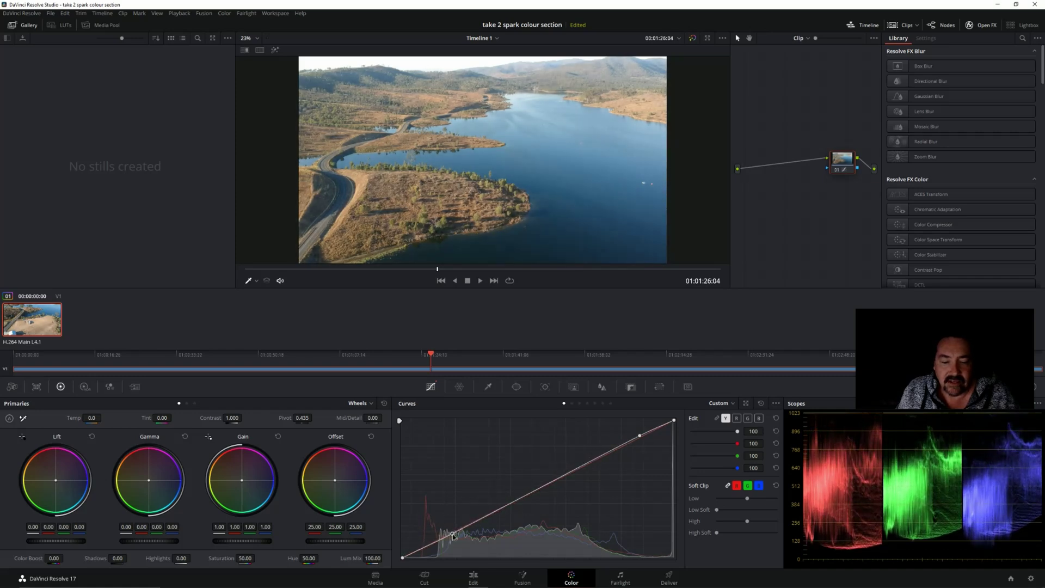
pyautogui.moveTo(454, 536); pyautogui.dragTo(463, 543)
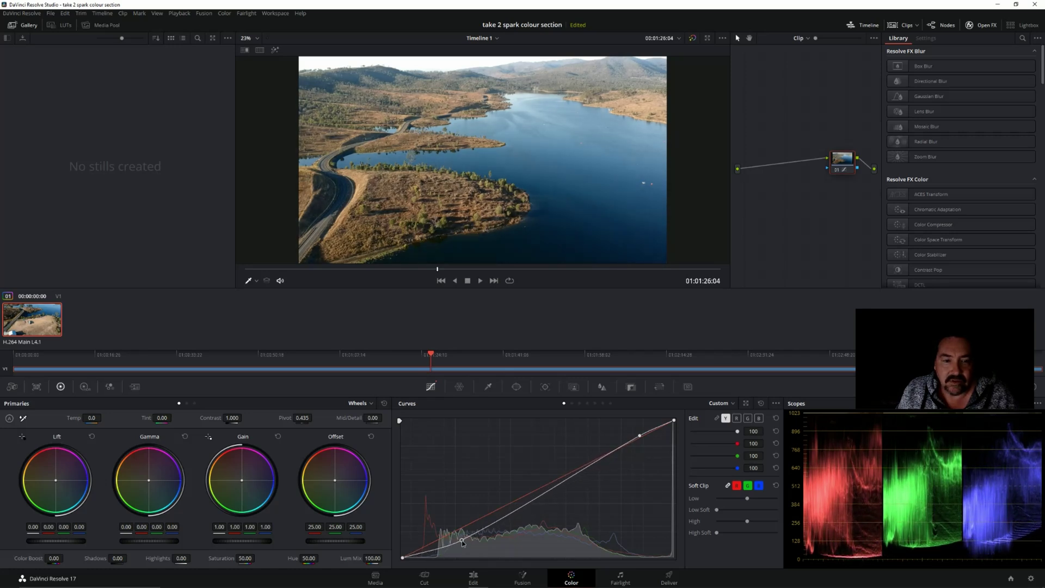
pyautogui.click(638, 435)
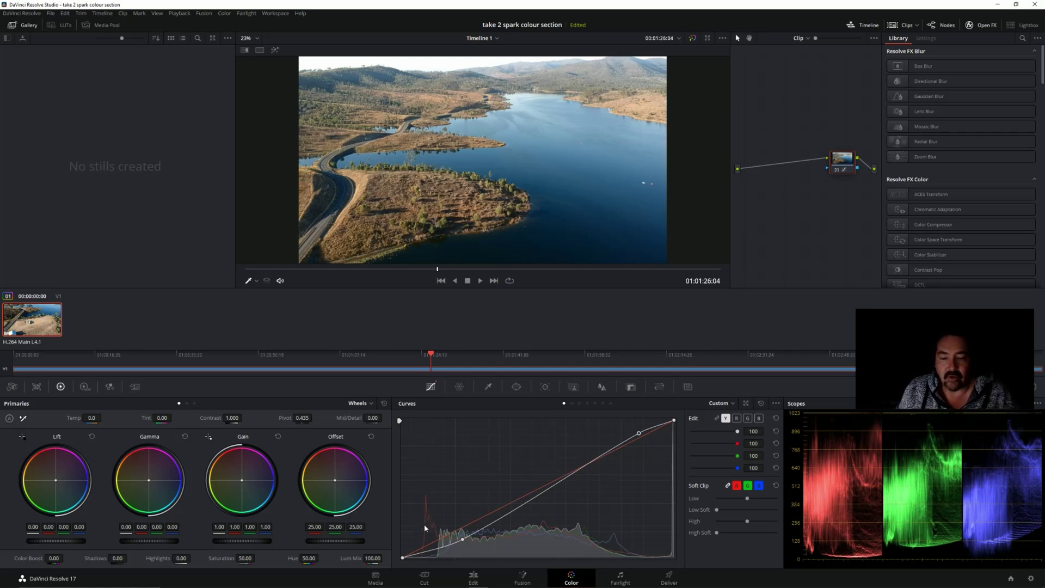
pyautogui.hotkey('shift', 'd')
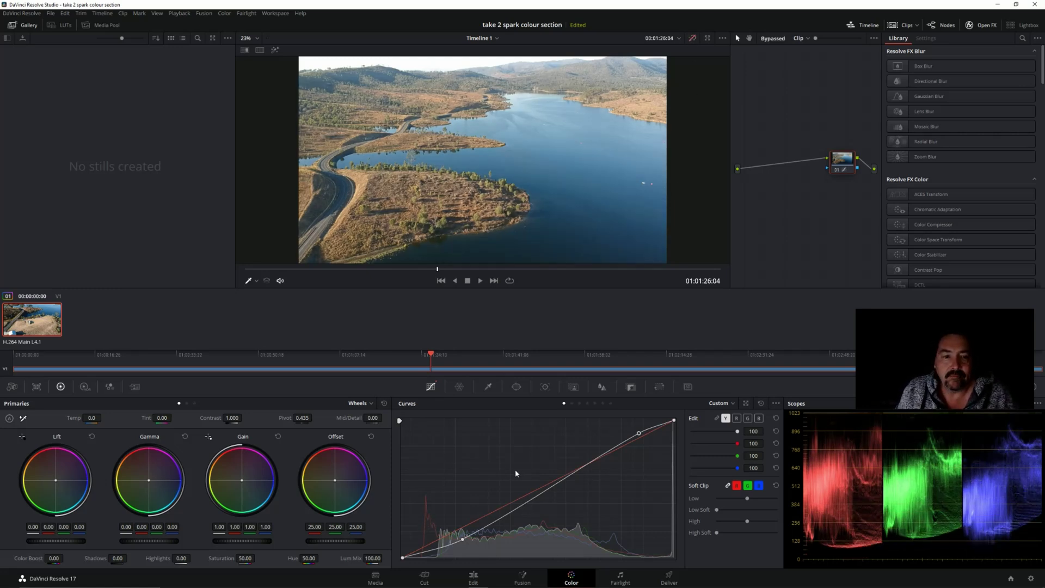
pyautogui.click(693, 41)
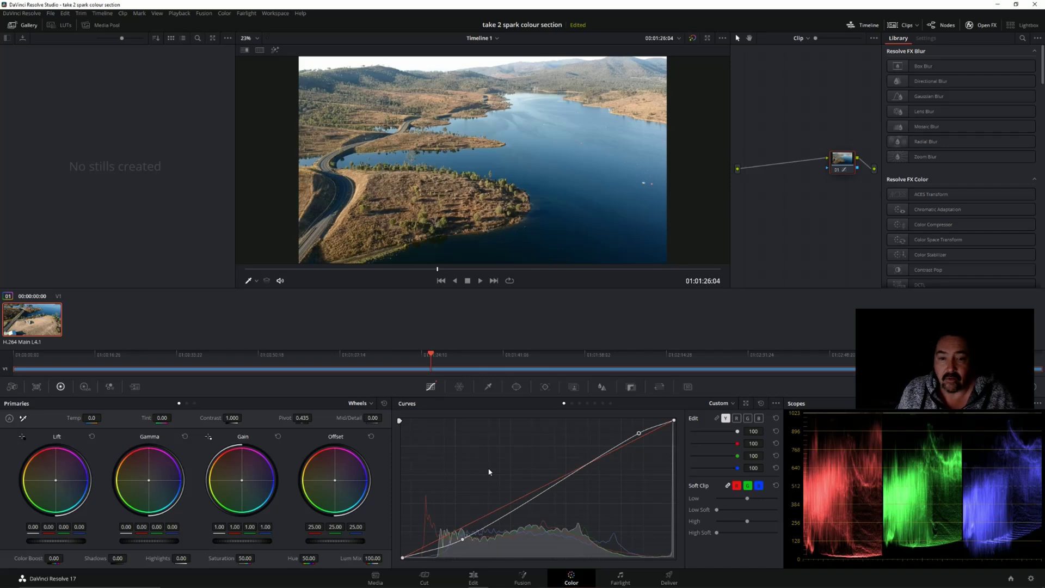
pyautogui.moveTo(463, 541); pyautogui.dragTo(447, 521)
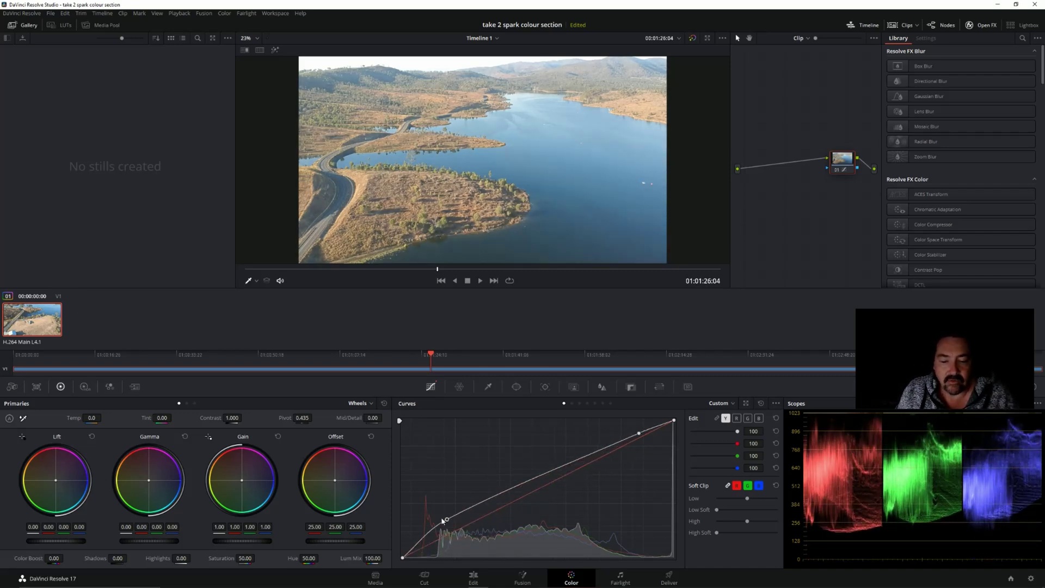
pyautogui.rightClick(446, 521)
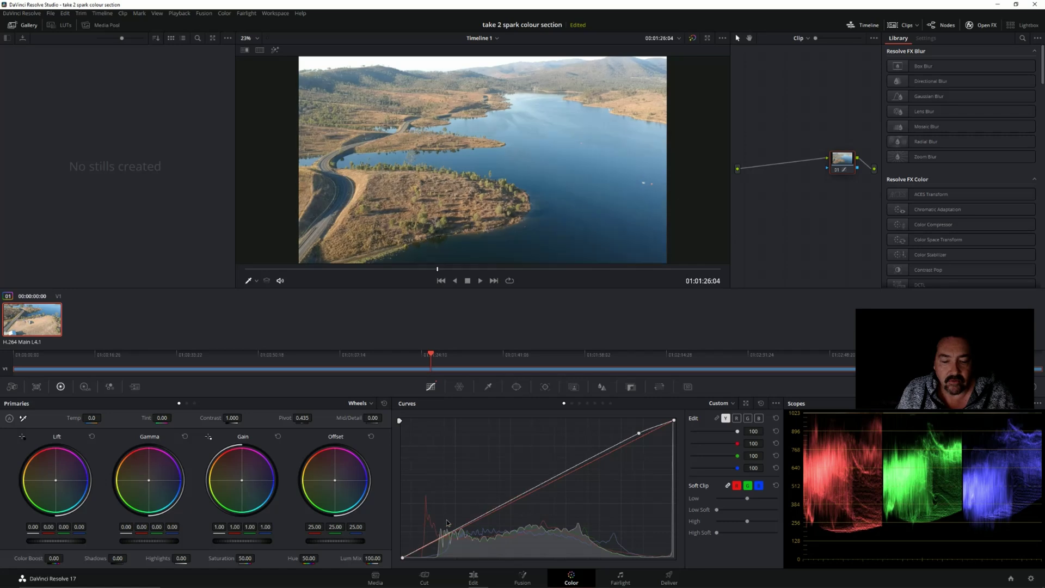
pyautogui.rightClick(639, 435)
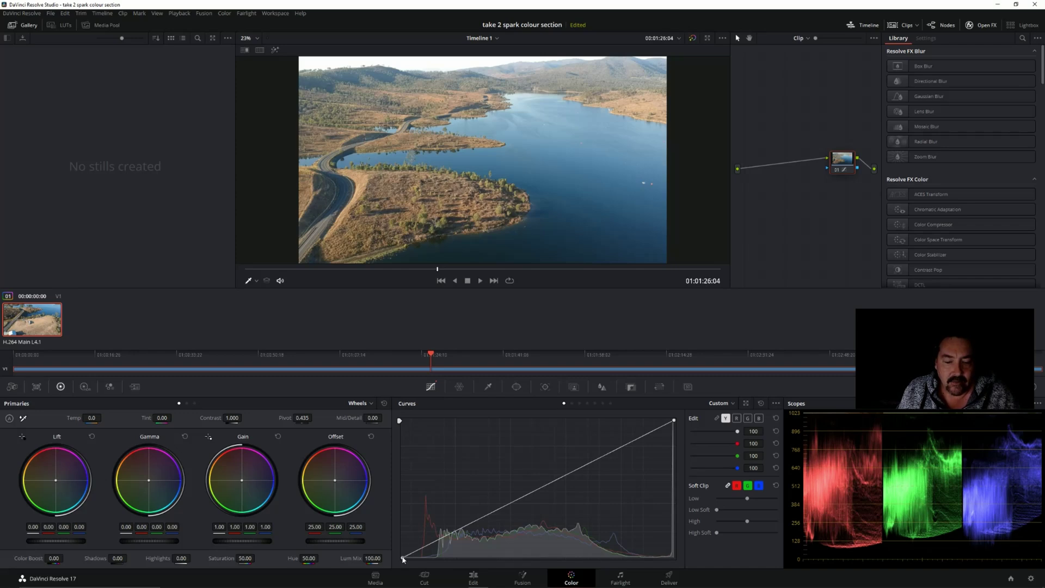
# Pull the custom curve's black endpoint inward along the baseline to crush the lake's shadows
pyautogui.moveTo(402, 560); pyautogui.dragTo(406, 562)
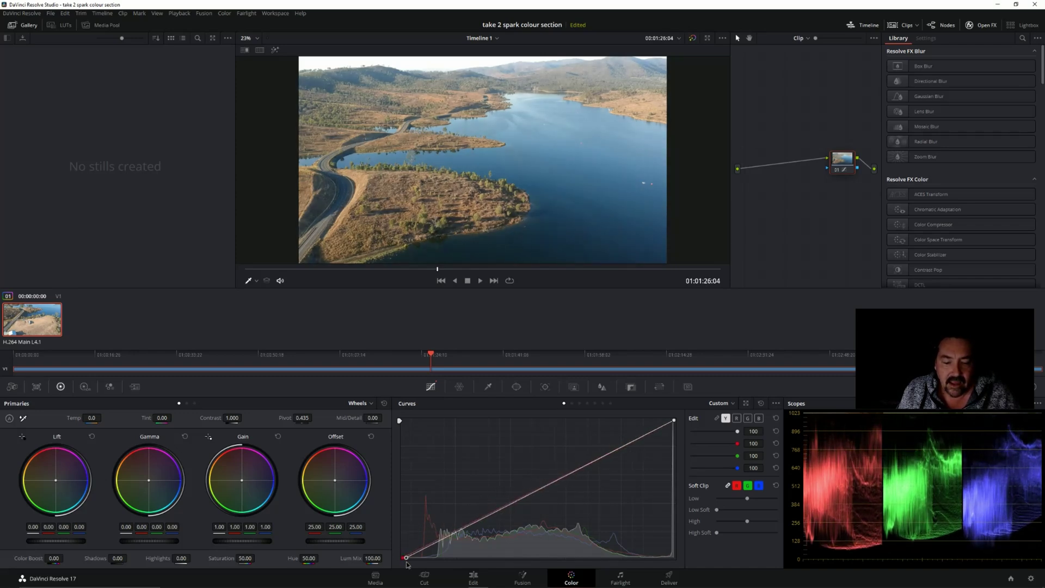
pyautogui.moveTo(405, 559); pyautogui.dragTo(465, 567)
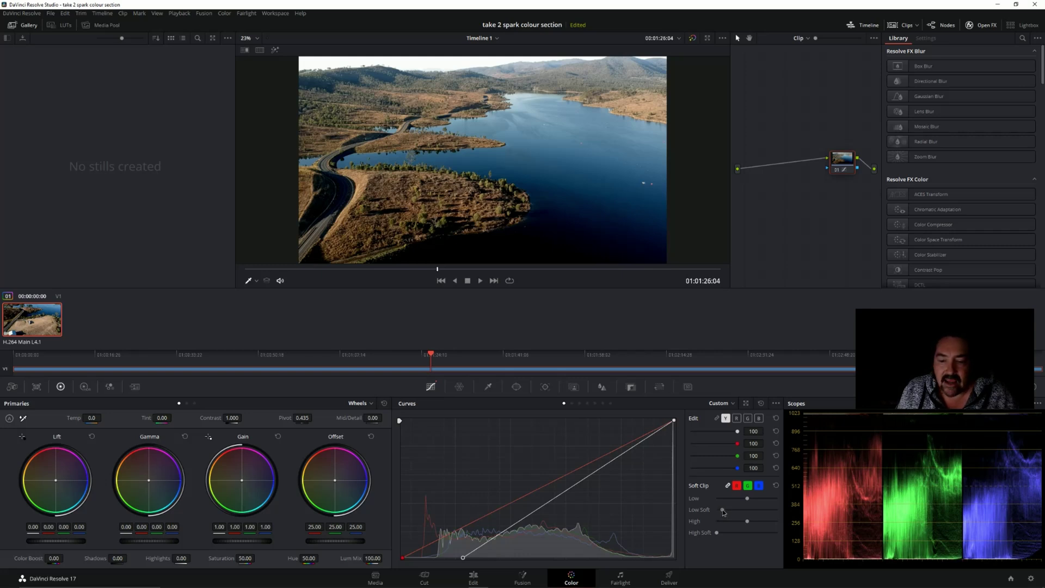
# Try several Low Soft soft-clip amounts on the crushed shadows
pyautogui.moveTo(722, 512); pyautogui.dragTo(743, 509)
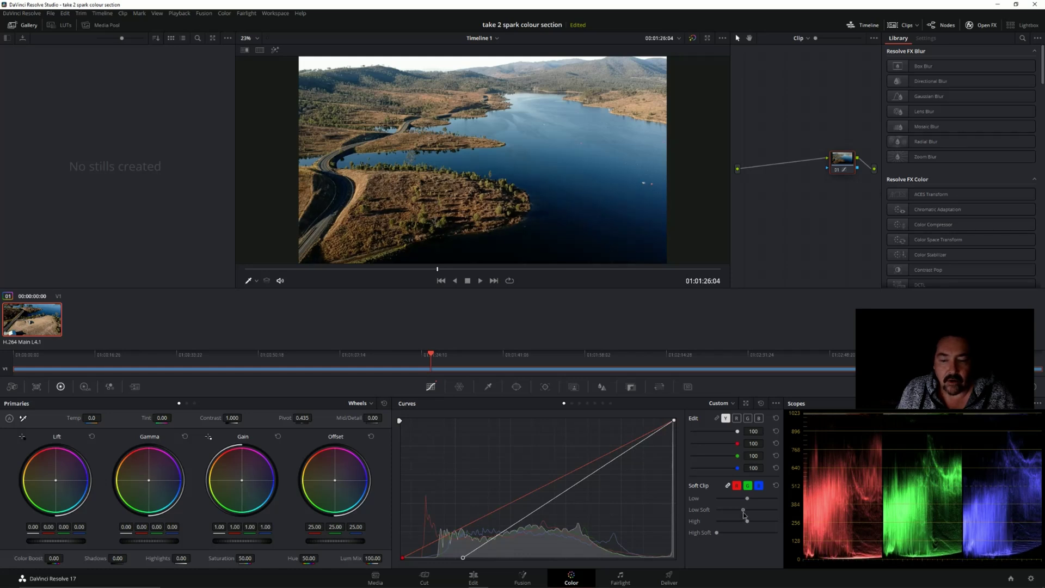
pyautogui.moveTo(743, 513); pyautogui.dragTo(791, 515)
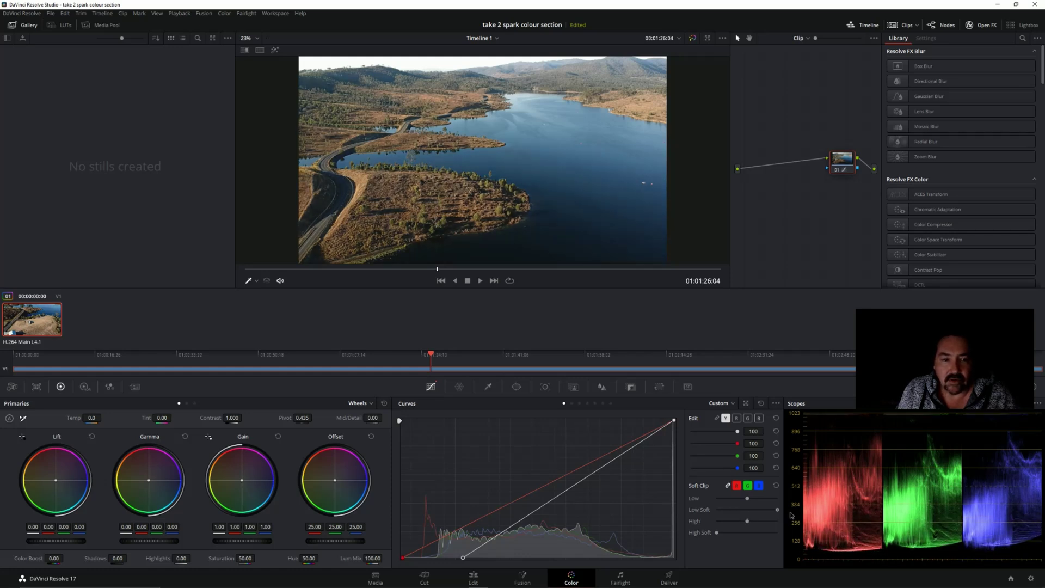
pyautogui.moveTo(791, 515); pyautogui.dragTo(753, 513)
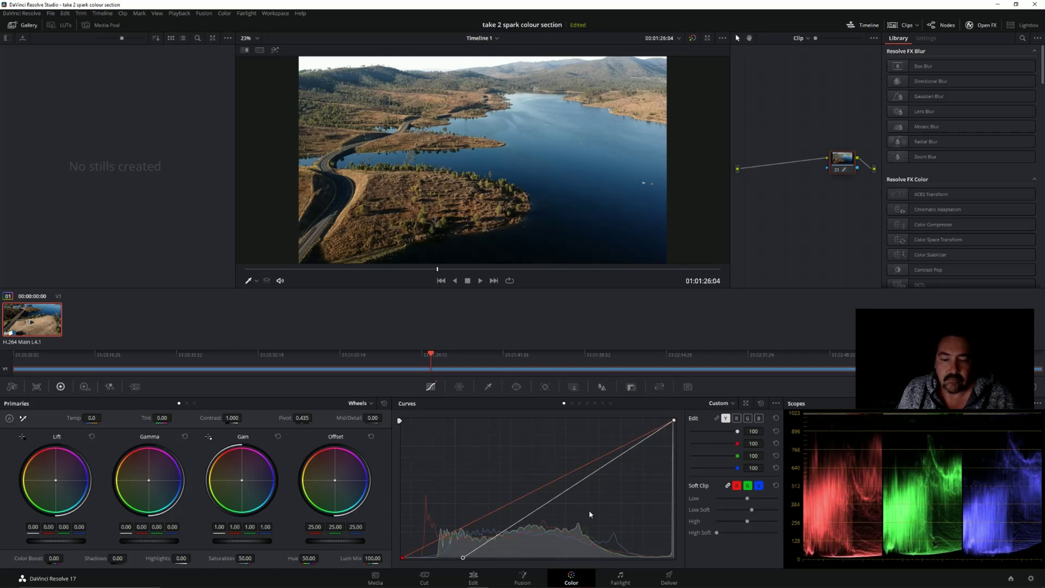
# Compare against the ungraded clip, then set Low Soft fully left to remove the softening
pyautogui.click(693, 38)
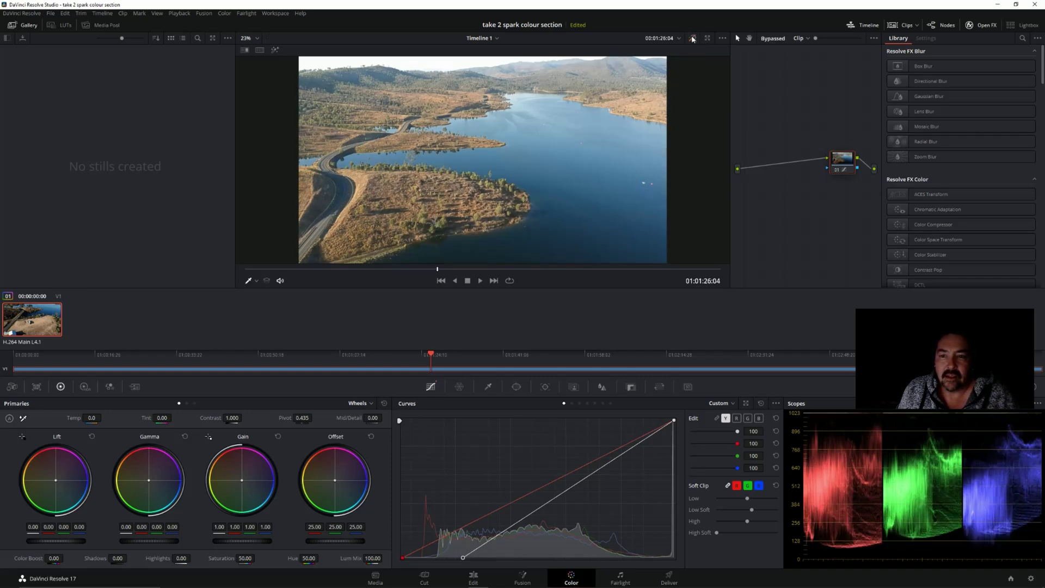
pyautogui.click(693, 38)
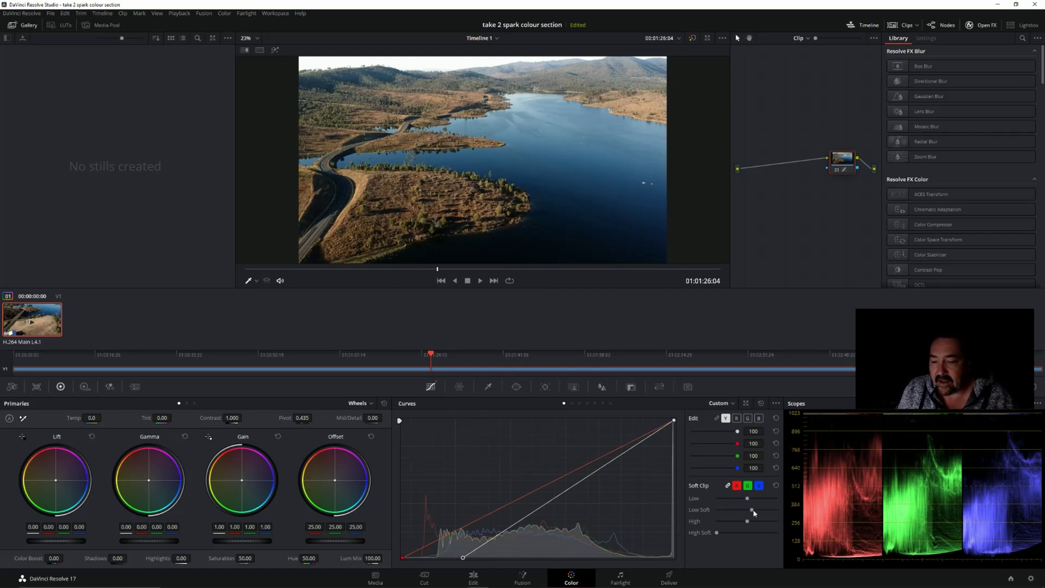
pyautogui.moveTo(751, 510); pyautogui.dragTo(402, 558)
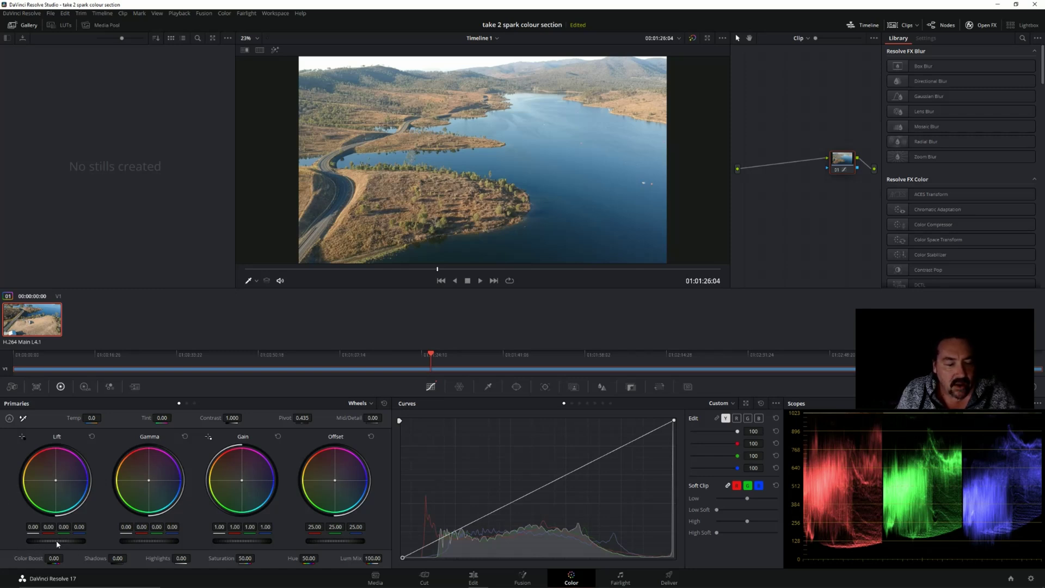
# Lower the Lift master wheel to about -0.04 for slightly deeper shadows
pyautogui.moveTo(56, 539); pyautogui.dragTo(49, 540)
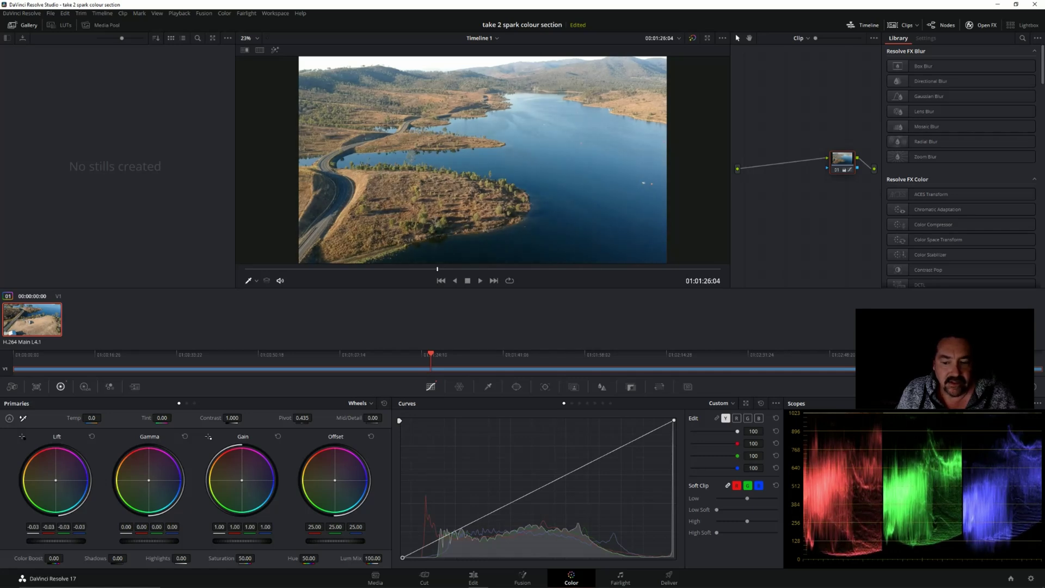
pyautogui.moveTo(50, 540); pyautogui.dragTo(50, 540)
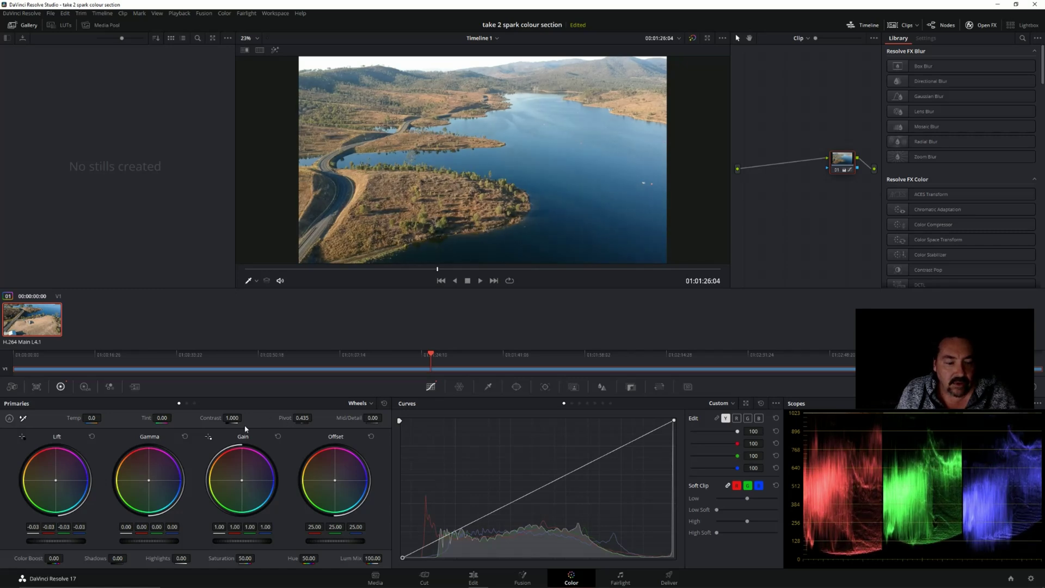
pyautogui.moveTo(50, 540); pyautogui.dragTo(79, 542)
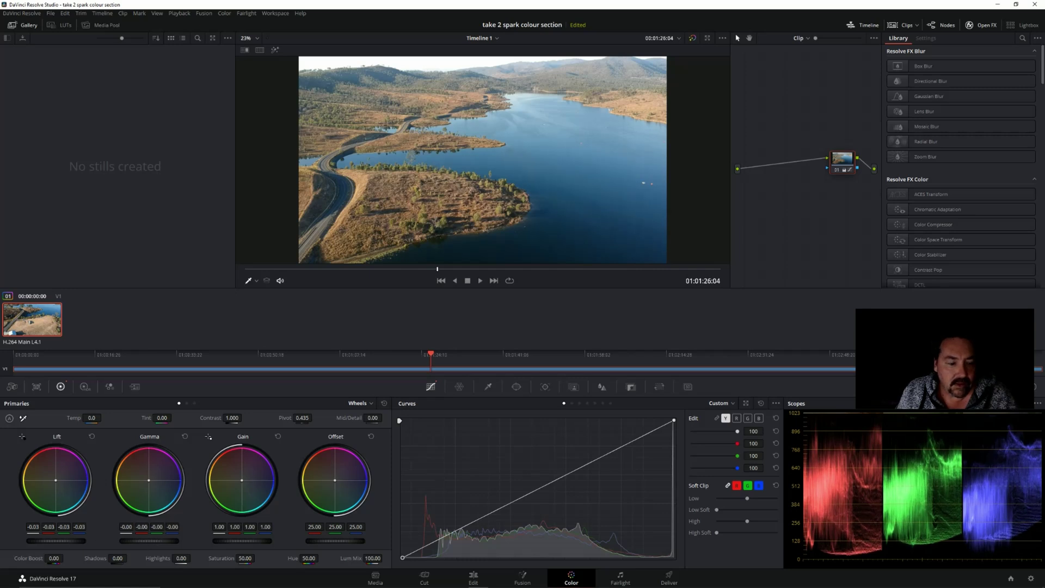
pyautogui.moveTo(55, 539); pyautogui.dragTo(52, 540)
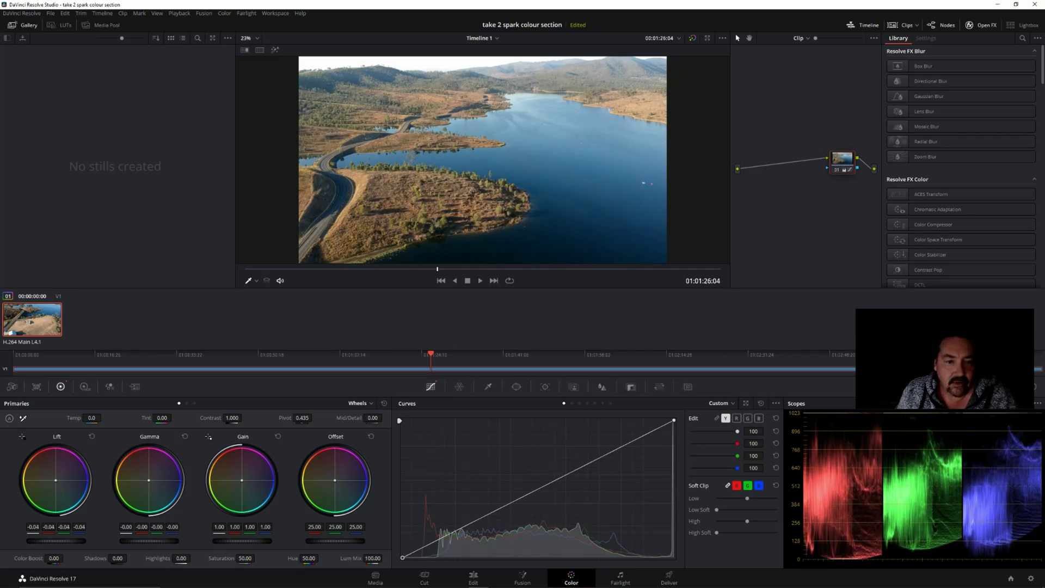
# Set Gain to 0.97, compare against the ungraded clip, and set saturation to 15
pyautogui.moveTo(231, 542); pyautogui.dragTo(227, 541)
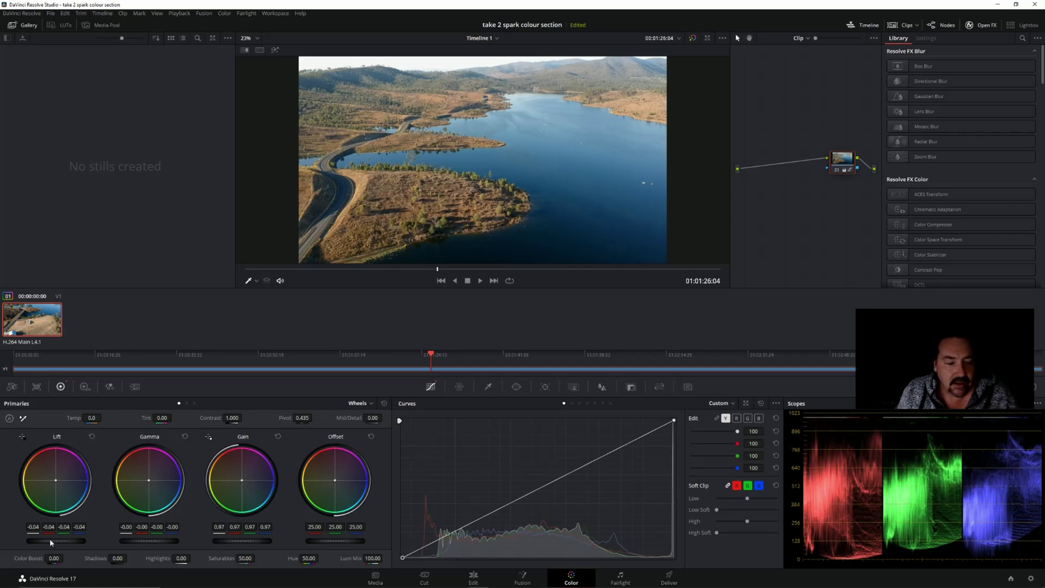
pyautogui.click(692, 38)
pyautogui.click(693, 39)
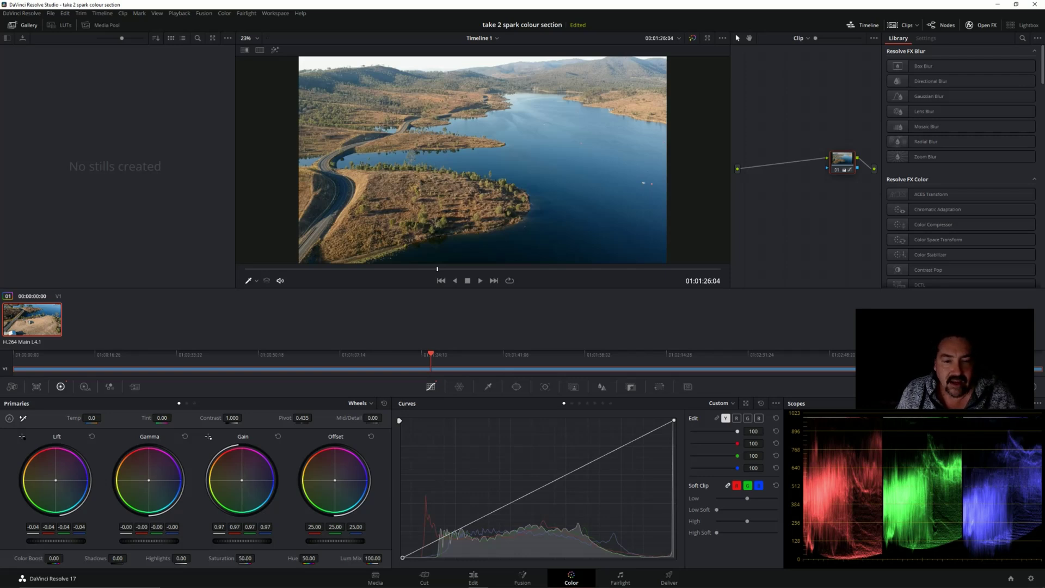
pyautogui.moveTo(245, 558); pyautogui.dragTo(254, 558)
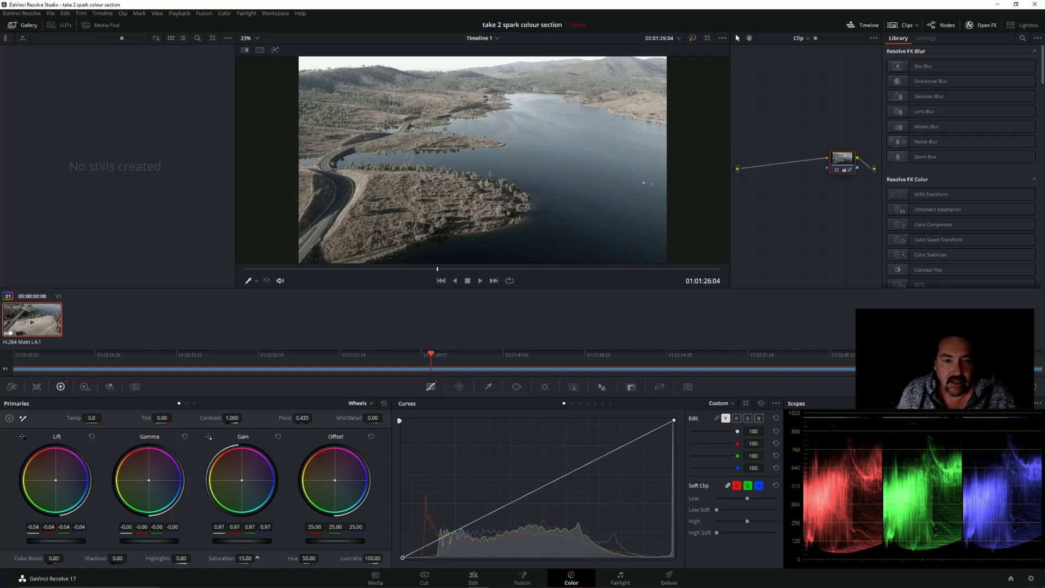
# Raise saturation to about 56 and try Mid/Detail boosts before lowering it to 24
pyautogui.moveTo(256, 558); pyautogui.dragTo(259, 558)
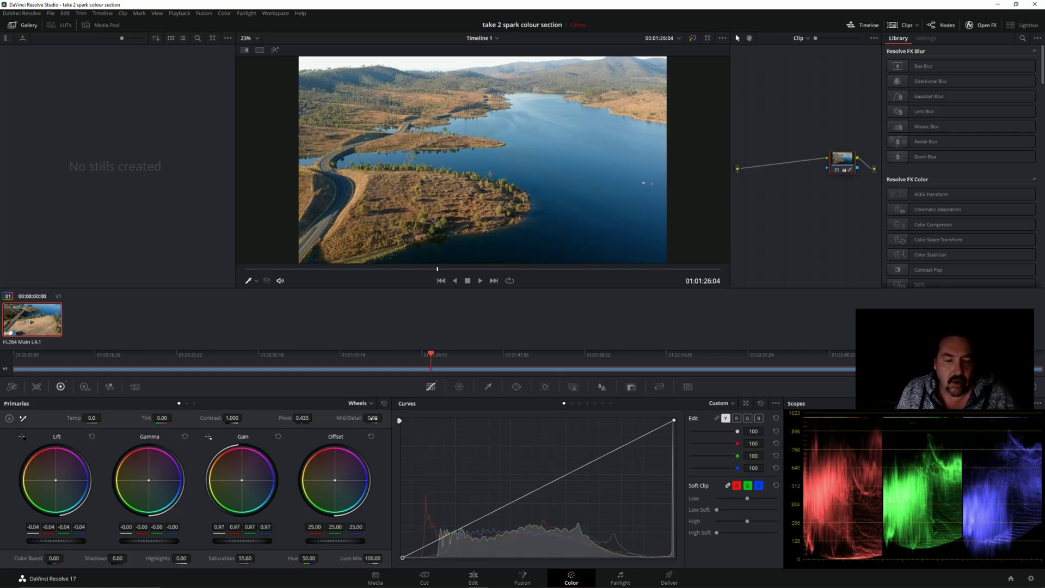
pyautogui.moveTo(372, 417); pyautogui.dragTo(385, 417)
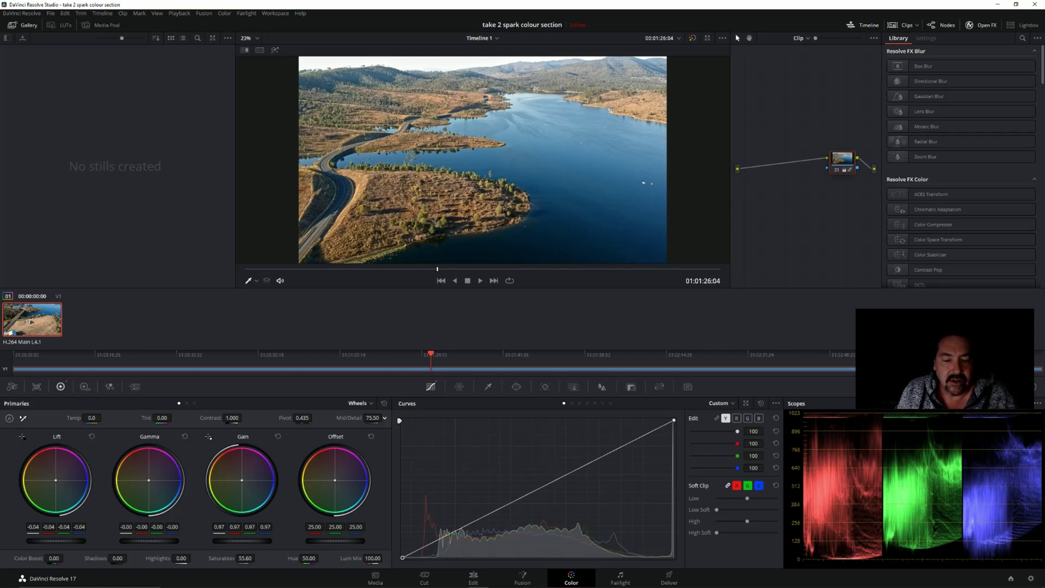
pyautogui.moveTo(372, 418); pyautogui.dragTo(366, 417)
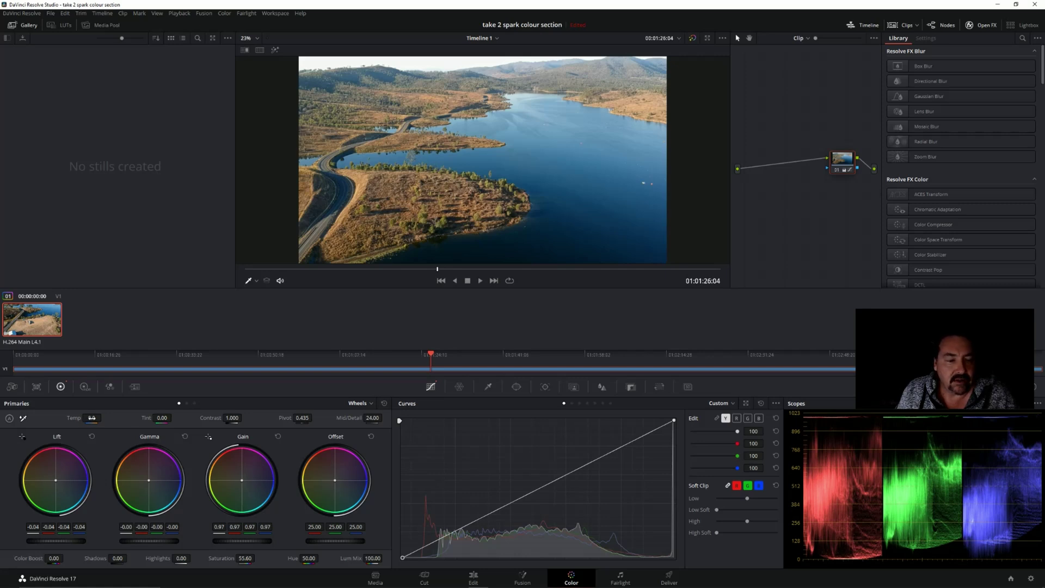
# Shift the Temp control warmer while testing the lake clip's colour temperature
pyautogui.moveTo(104, 417); pyautogui.dragTo(93, 418)
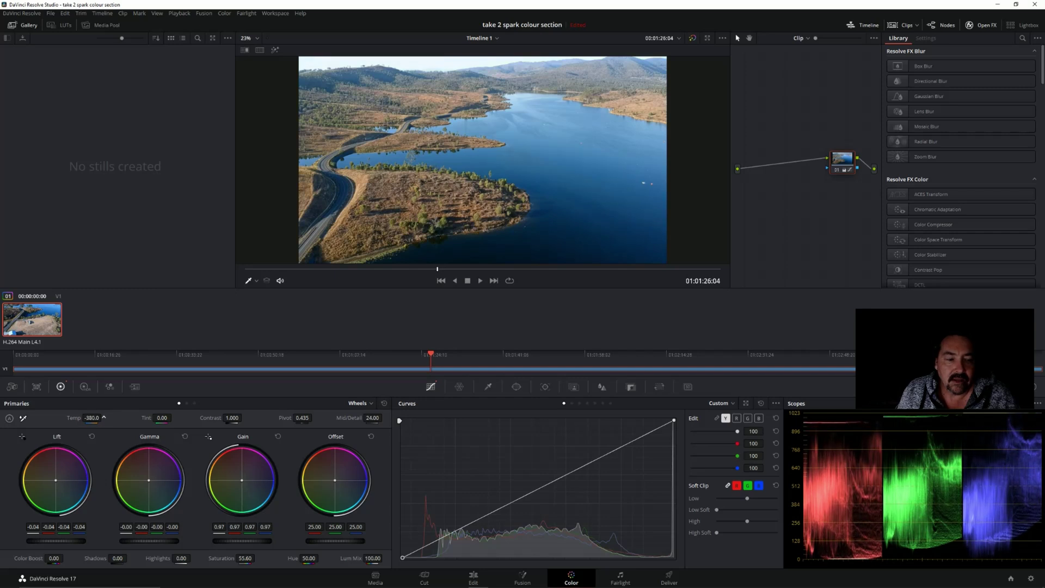